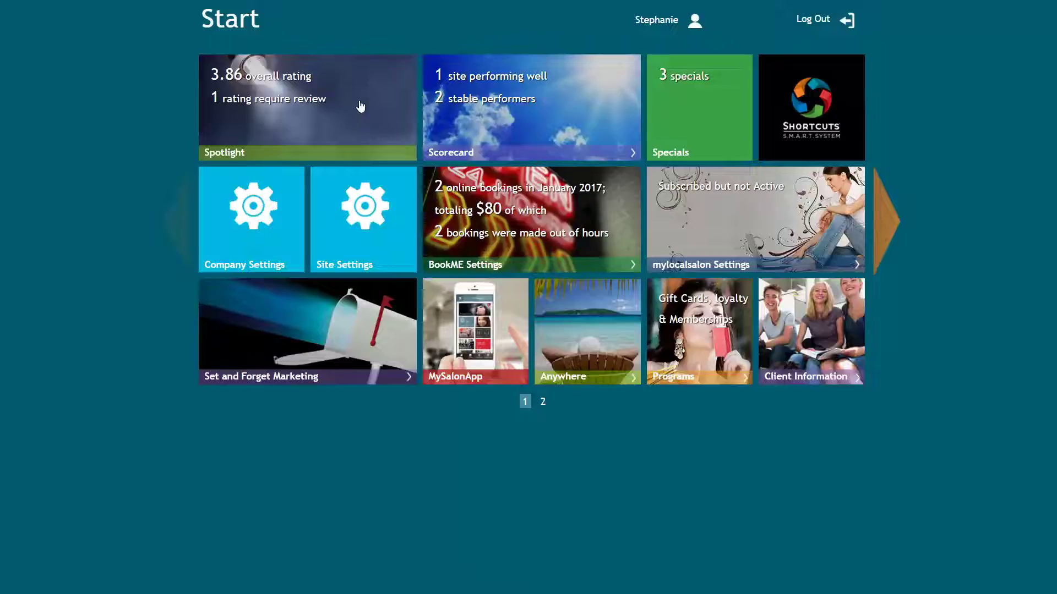
Step: Keep Peppermint Park - Ashgrove as the site and open its Upfront Payment Settings agreement
{"action": "left_click", "coordinate": [533, 209]}
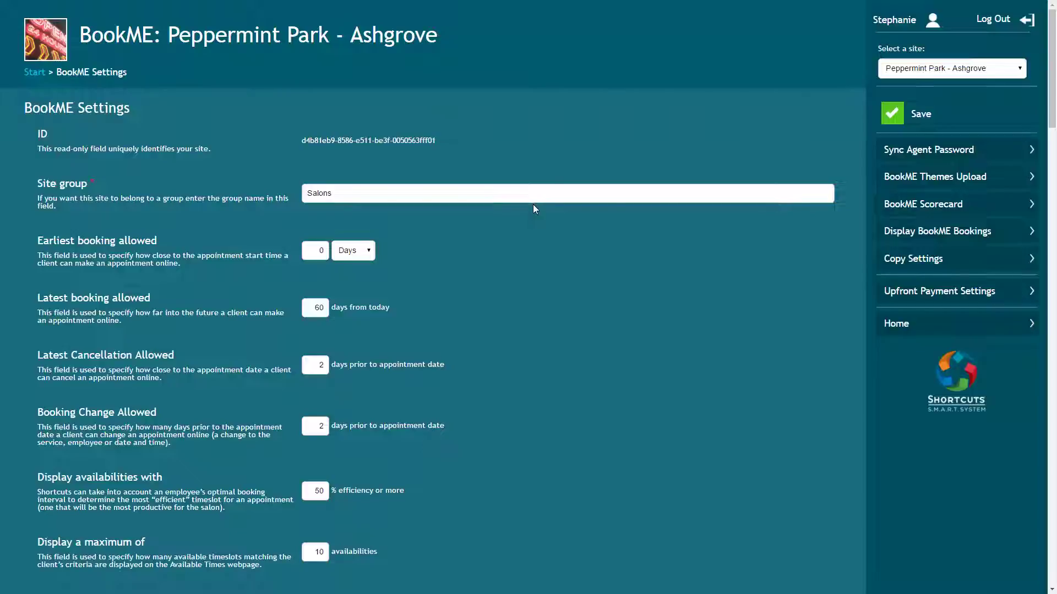
{"action": "left_click", "coordinate": [988, 68]}
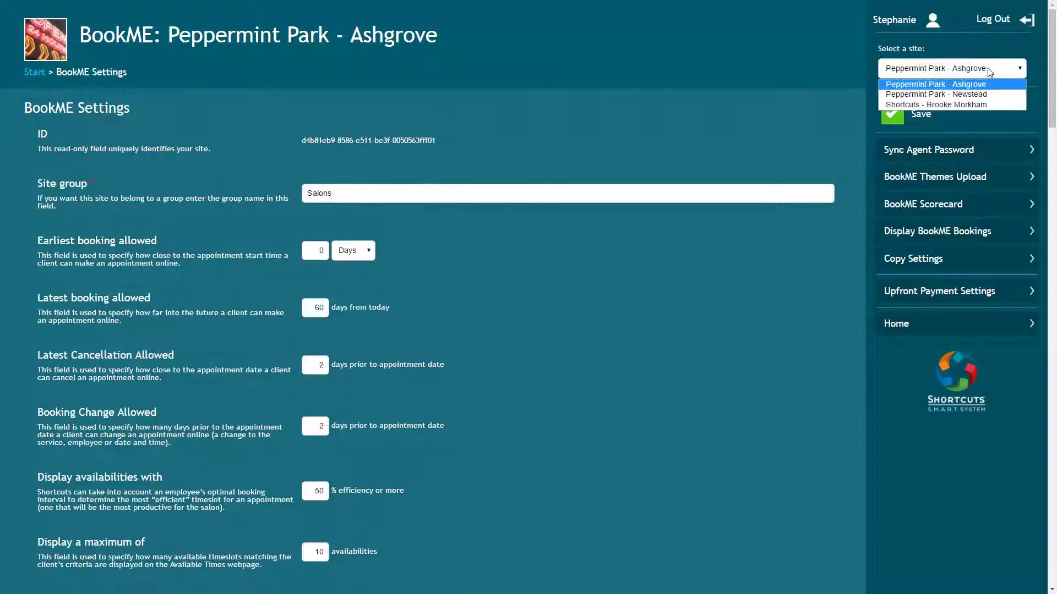
{"action": "left_click", "coordinate": [980, 87]}
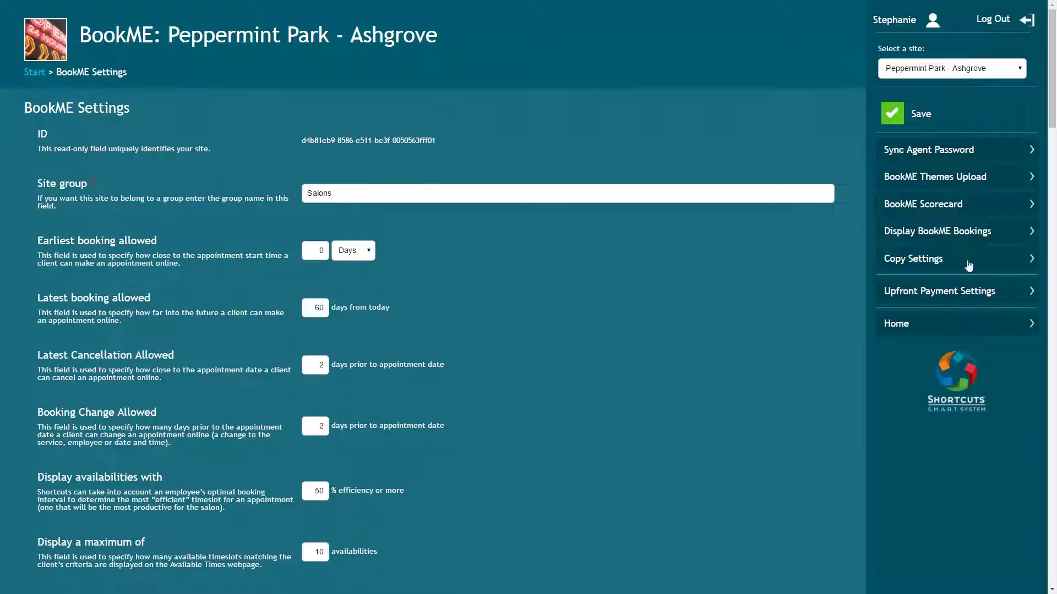
{"action": "left_click", "coordinate": [968, 296]}
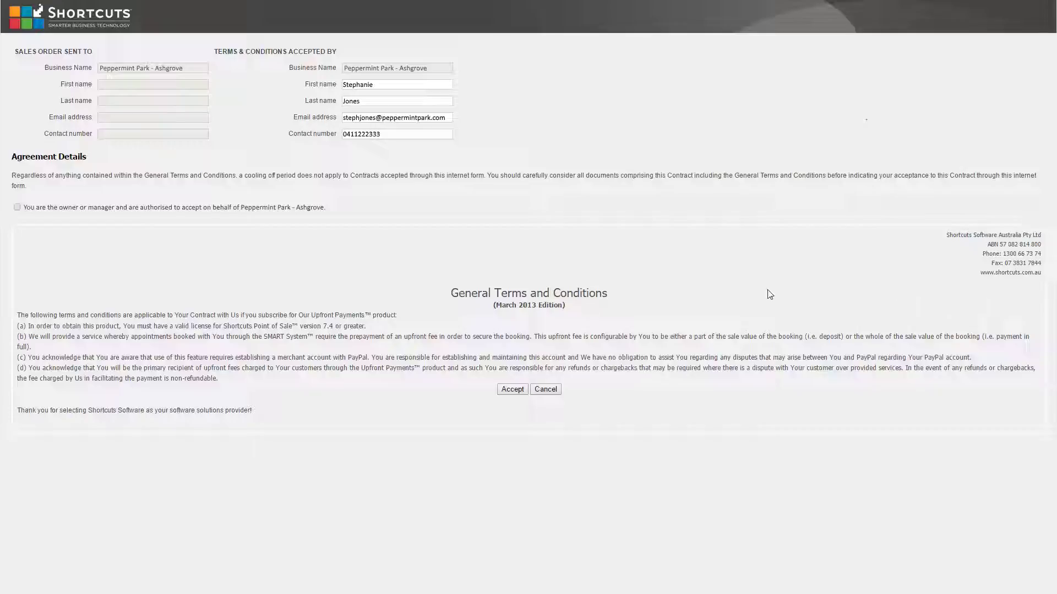
Step: Confirm authorisation as the salon's owner or manager on the Upfront Payments terms
{"action": "left_click", "coordinate": [17, 208]}
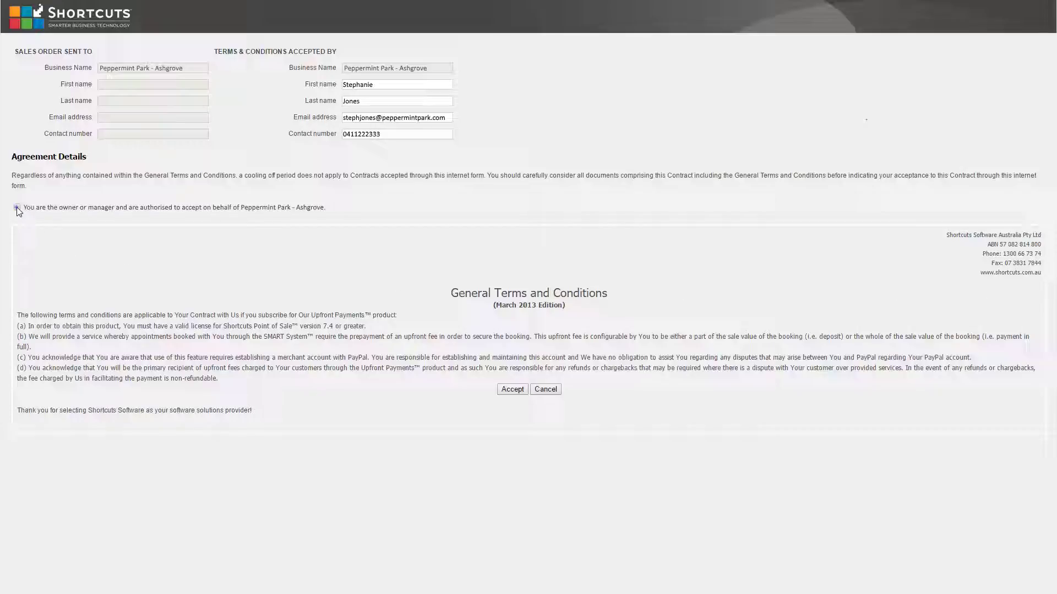
Step: Accept the terms, enter the salon's PayPal account e-mail, set Upfront Payment Active, and save
{"action": "left_click", "coordinate": [511, 390]}
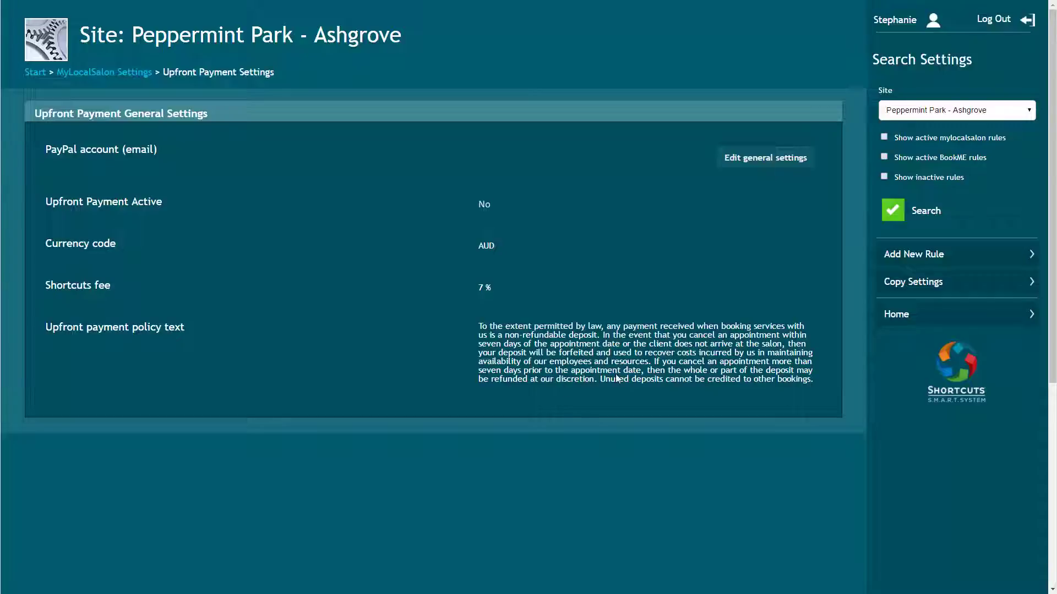
{"action": "left_click", "coordinate": [752, 160]}
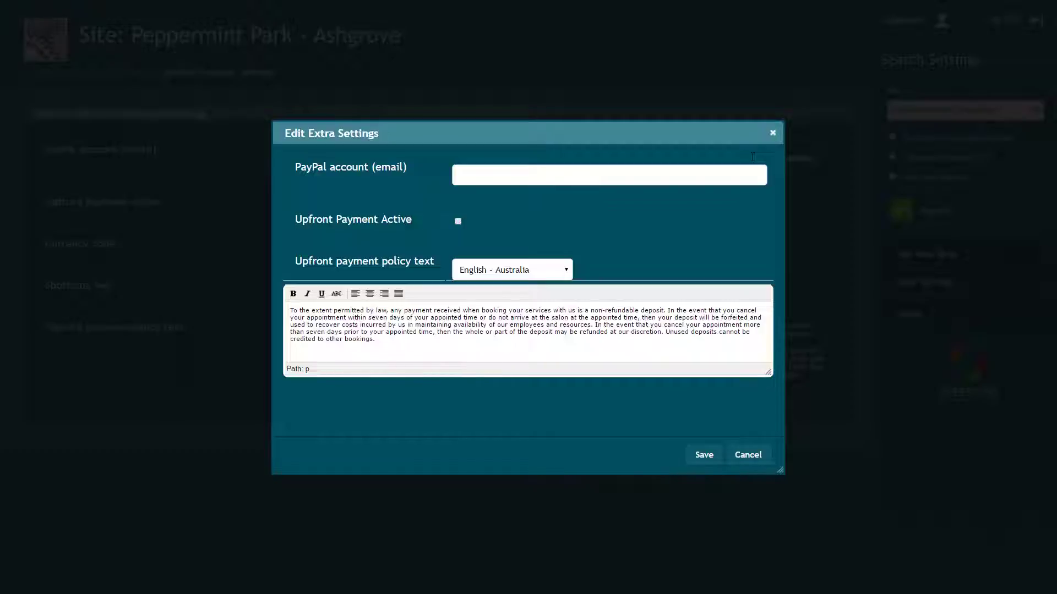
{"action": "left_click", "coordinate": [489, 175]}
{"action": "left_click", "coordinate": [458, 220]}
{"action": "left_click", "coordinate": [704, 456]}
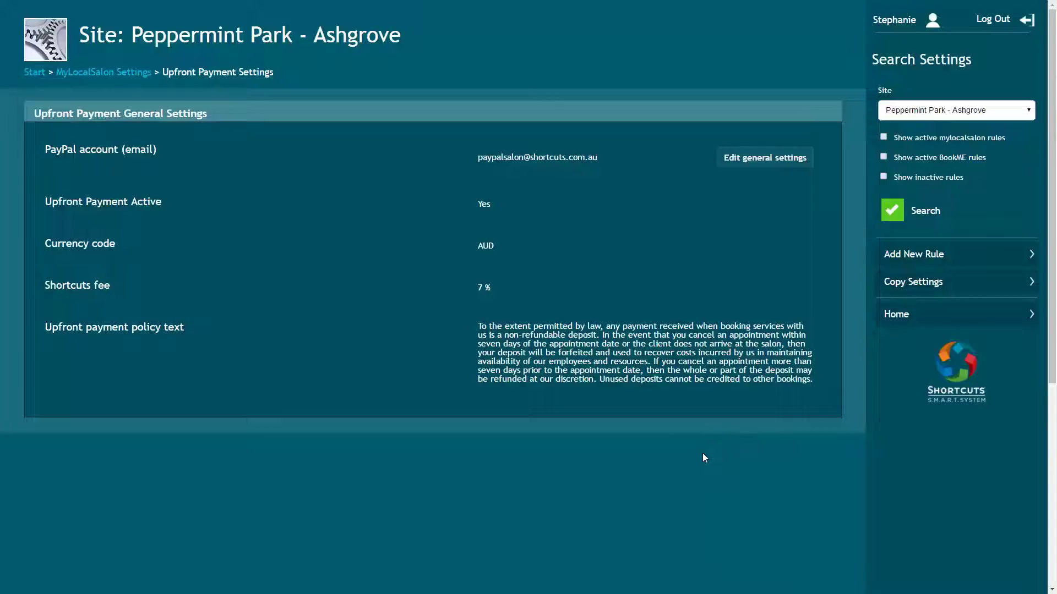
Step: Add the '50% makeup deposit' rule: 0 days ahead, 50% deposit, $20 minimum, mylocalsalon and BookME
{"action": "left_click", "coordinate": [949, 253]}
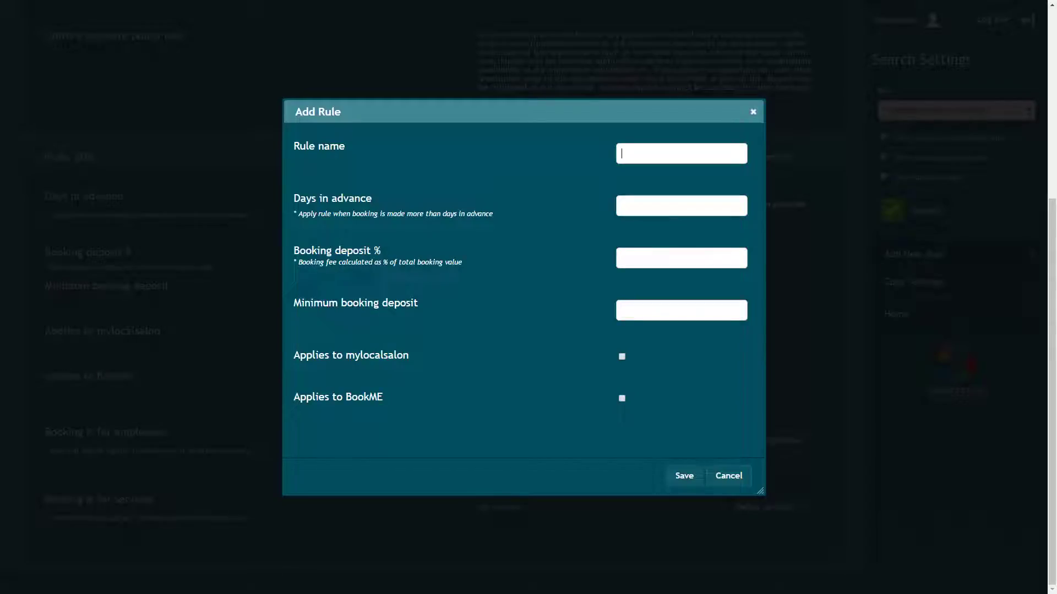
{"action": "type", "text": "50% makeup deposit"}
{"action": "left_click", "coordinate": [678, 206]}
{"action": "type", "text": "0"}
{"action": "left_click", "coordinate": [669, 259]}
{"action": "type", "text": "50"}
{"action": "left_click", "coordinate": [685, 312]}
{"action": "type", "text": "20"}
{"action": "left_click", "coordinate": [622, 356]}
{"action": "left_click", "coordinate": [683, 476]}
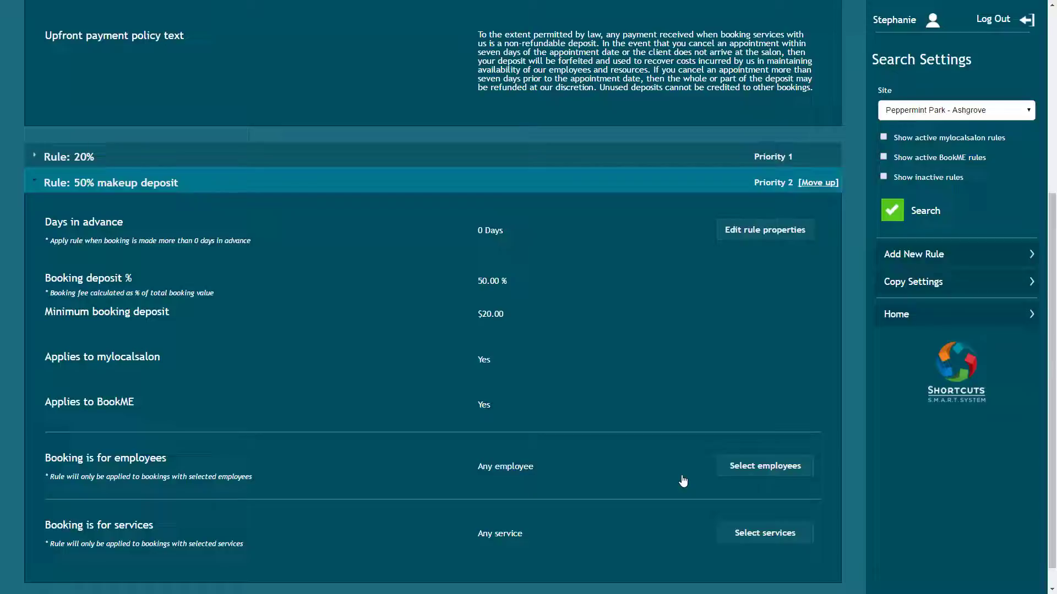
Step: Tick the wanted employees in Configure Employees for the 50% makeup deposit rule and save
{"action": "left_click", "coordinate": [751, 469]}
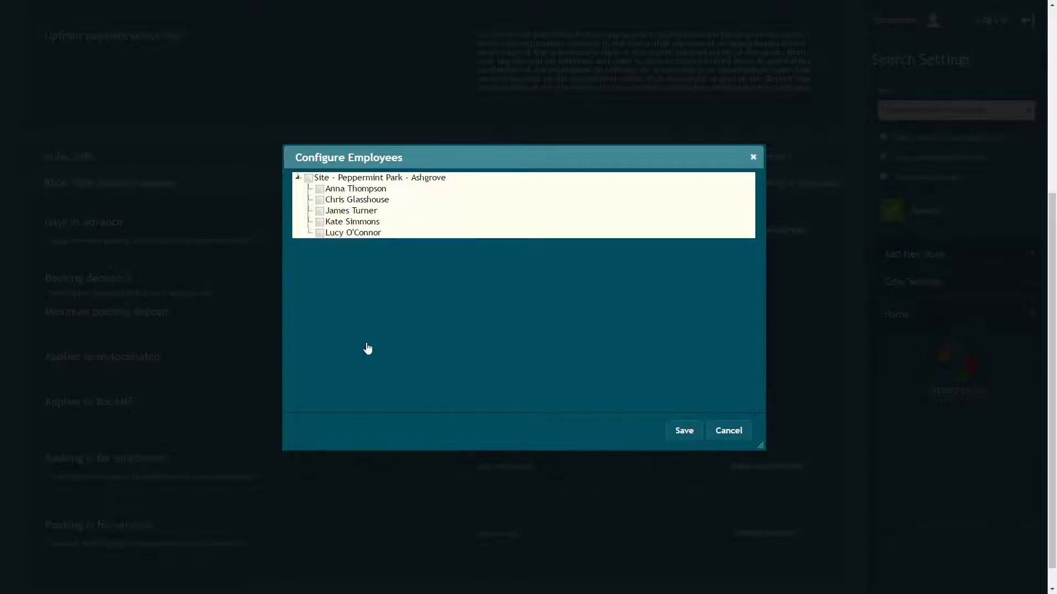
{"action": "left_click", "coordinate": [319, 190]}
{"action": "left_click", "coordinate": [319, 222]}
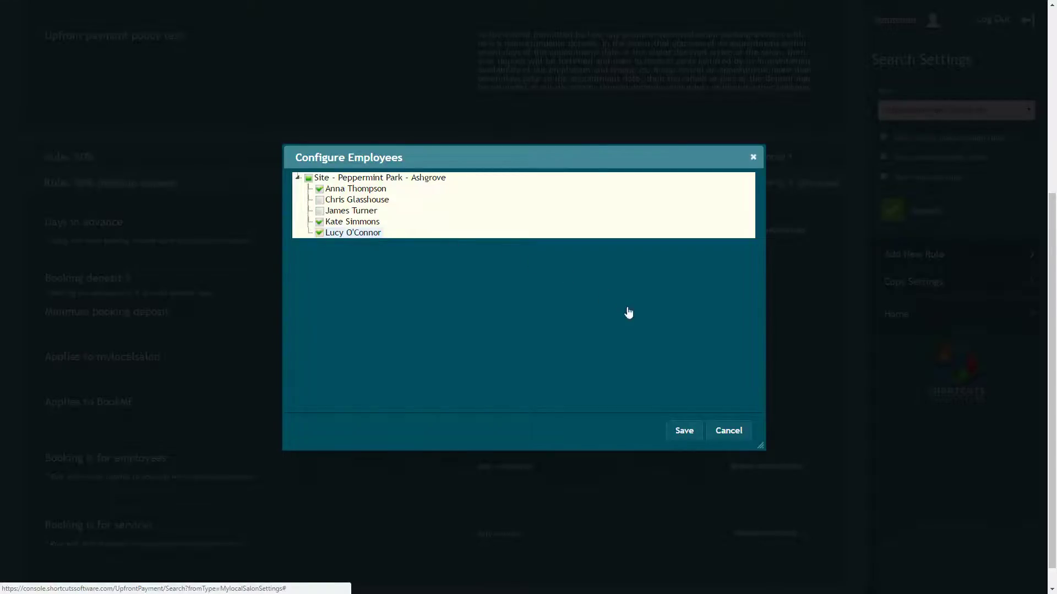
{"action": "left_click", "coordinate": [683, 432]}
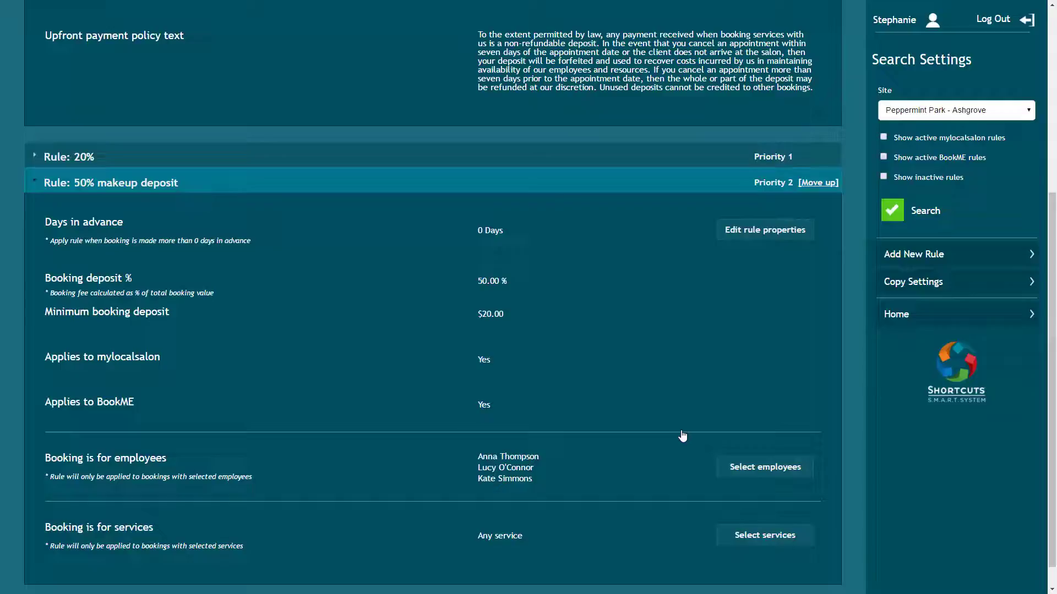
Step: Tick the Makeup service group (Airbrush, Formal Makeup, Bridal Makeup) for the rule and save
{"action": "left_click", "coordinate": [762, 537]}
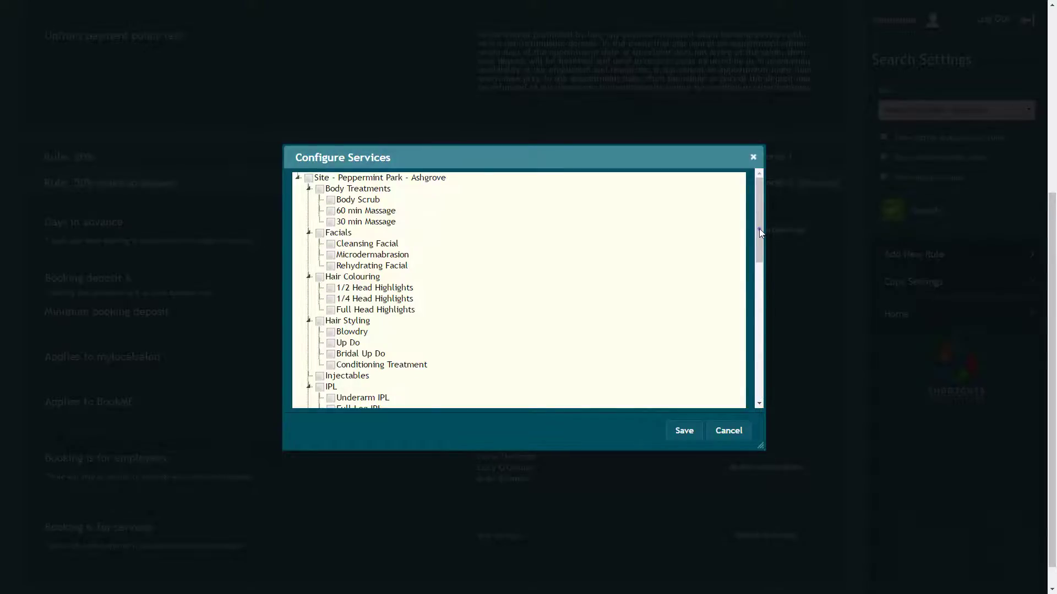
{"action": "left_click_drag", "start_coordinate": [759, 228], "coordinate": [760, 344]}
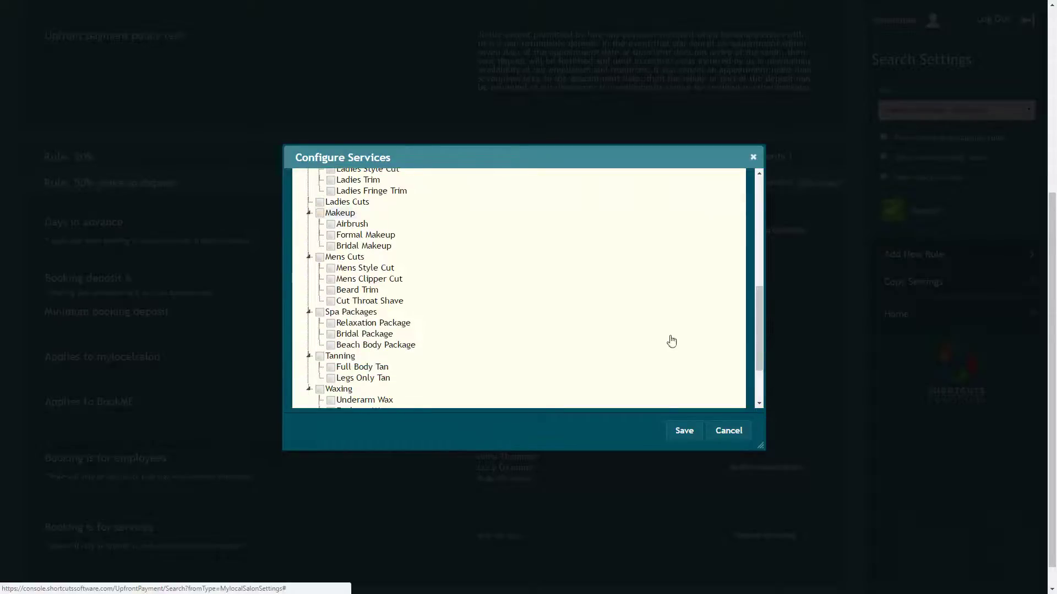
{"action": "left_click", "coordinate": [319, 213]}
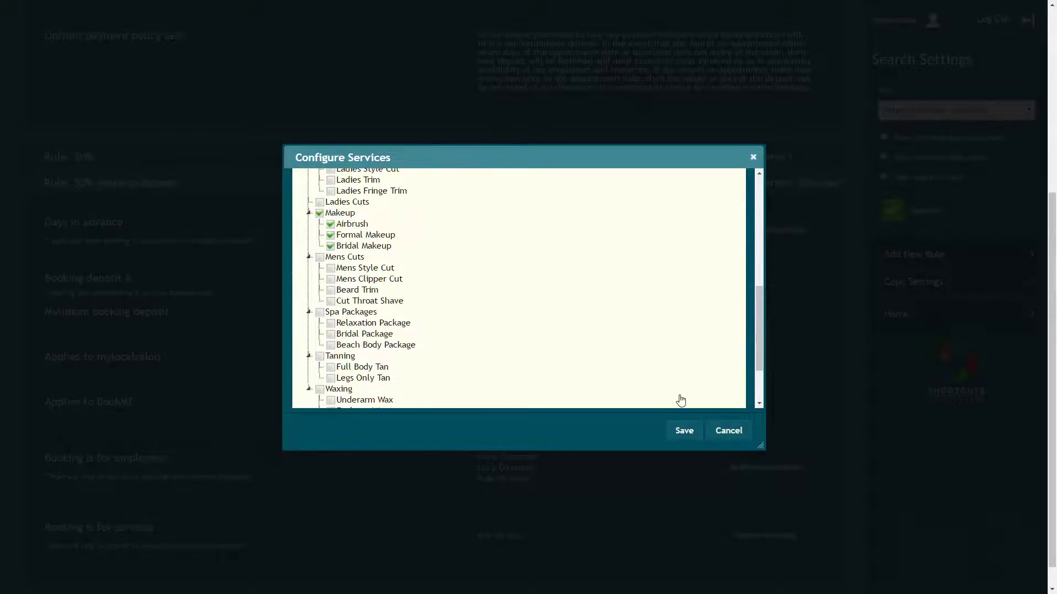
{"action": "left_click", "coordinate": [682, 431]}
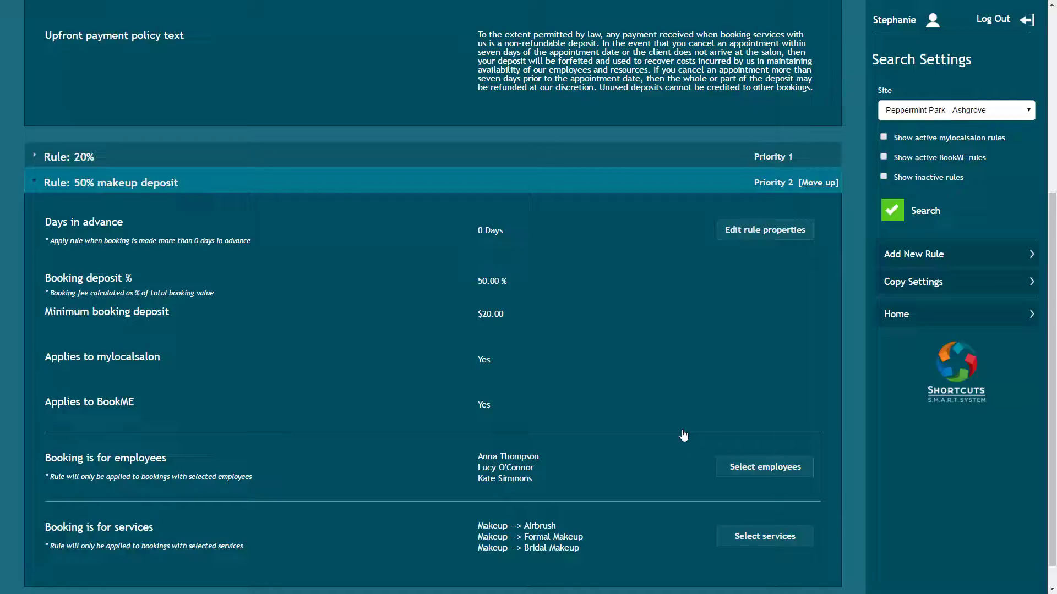
Step: Move the 50% makeup deposit rule up to priority 1, above the 20% rule
{"action": "left_click", "coordinate": [820, 184]}
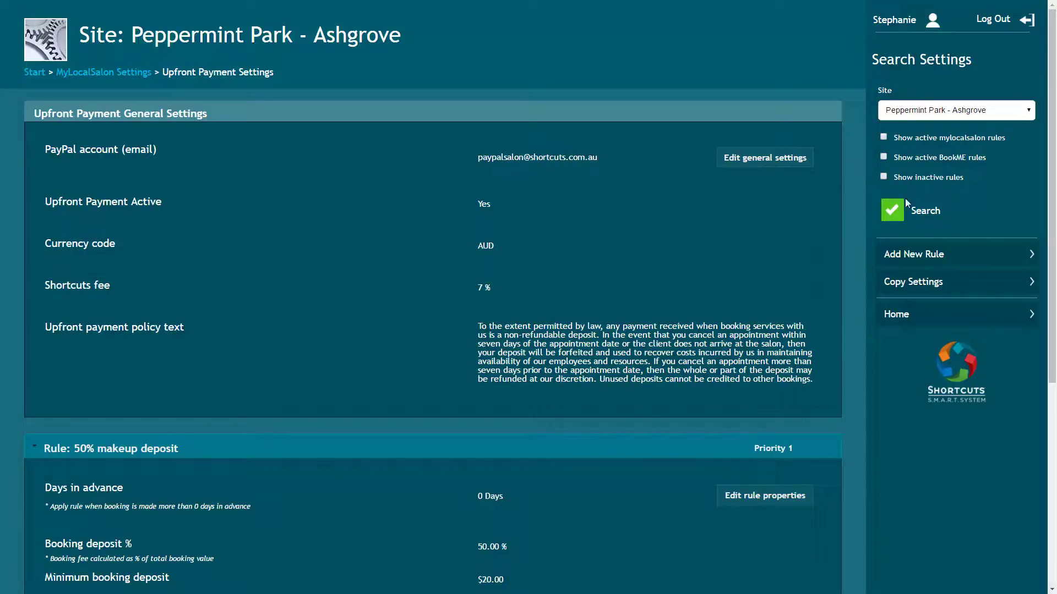
Step: In Copy Settings, copy only upfront payment rules, without BookME or gallery images, to mySalon 3
{"action": "left_click", "coordinate": [953, 279]}
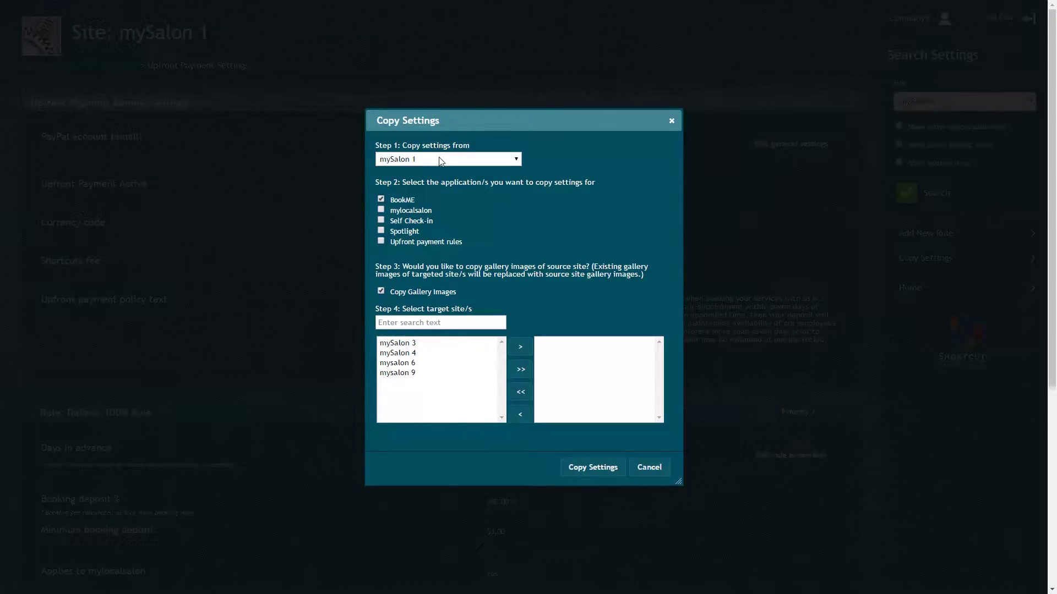
{"action": "left_click", "coordinate": [381, 200]}
{"action": "left_click", "coordinate": [381, 242]}
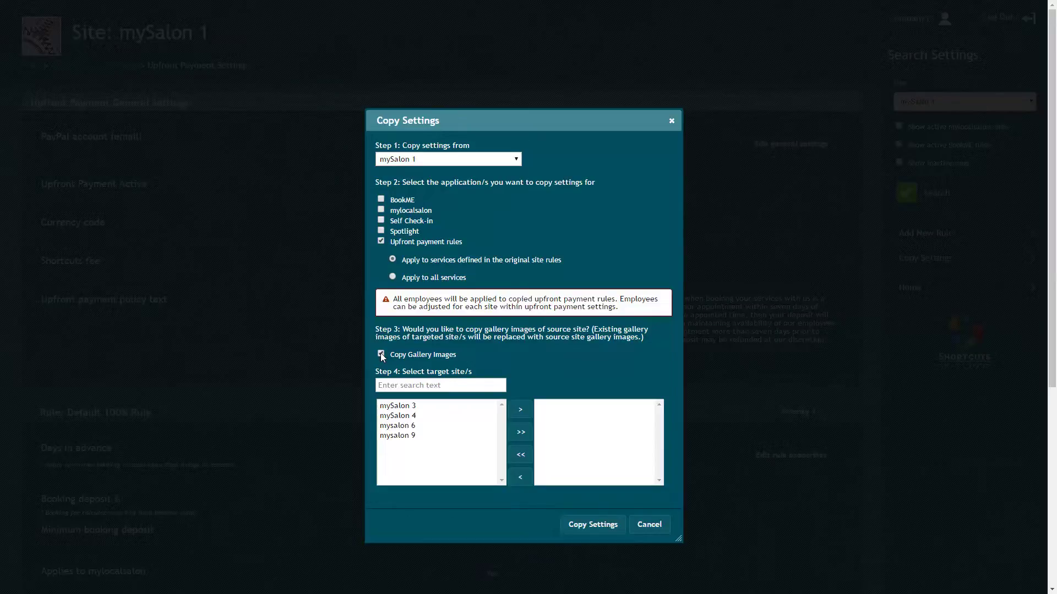
{"action": "left_click", "coordinate": [382, 355]}
{"action": "left_click", "coordinate": [398, 407]}
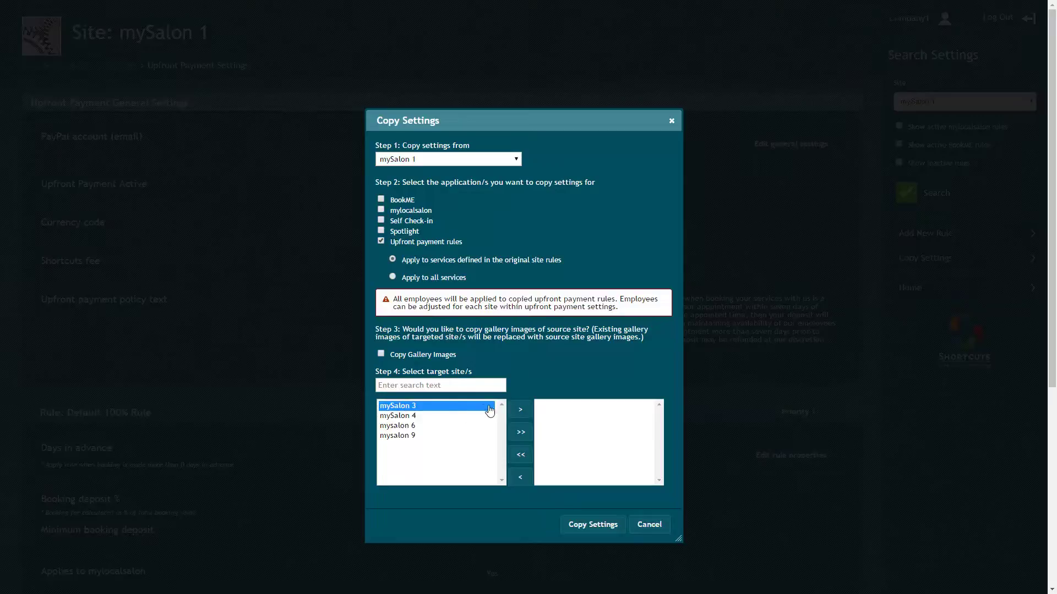
{"action": "left_click", "coordinate": [520, 410]}
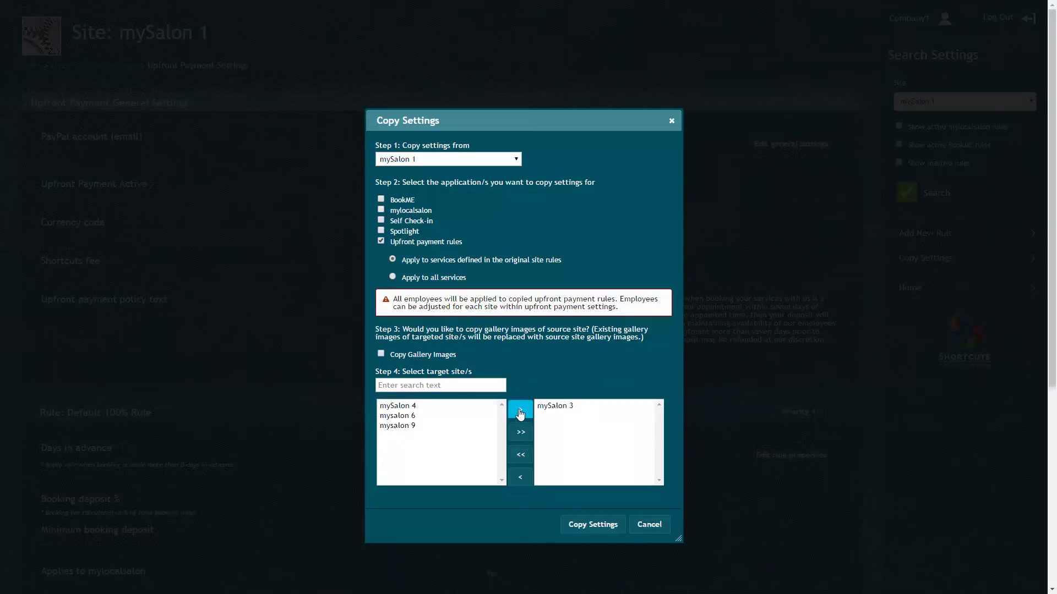